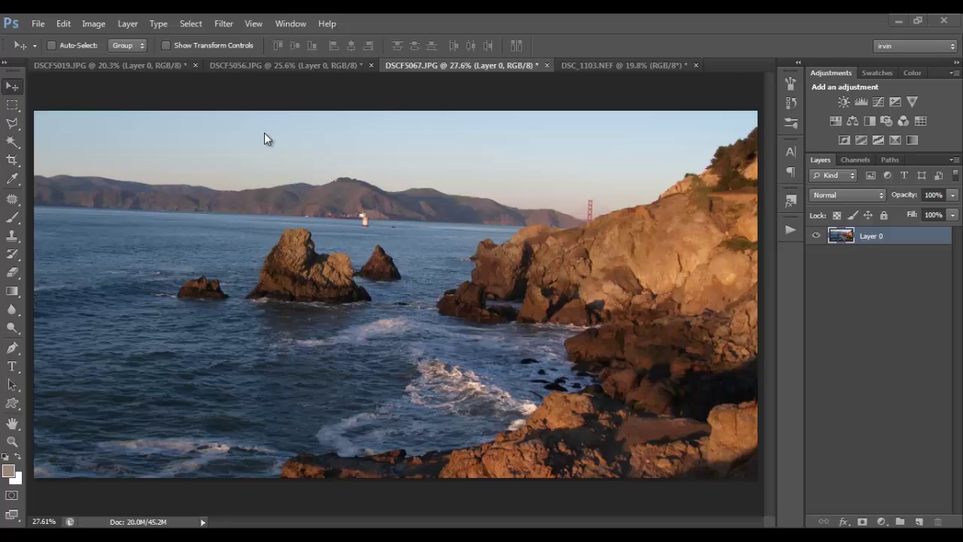
Show the Actions panel from the Window menu and move it over the photo
{"action": "left_click", "coordinate": [289, 23]}
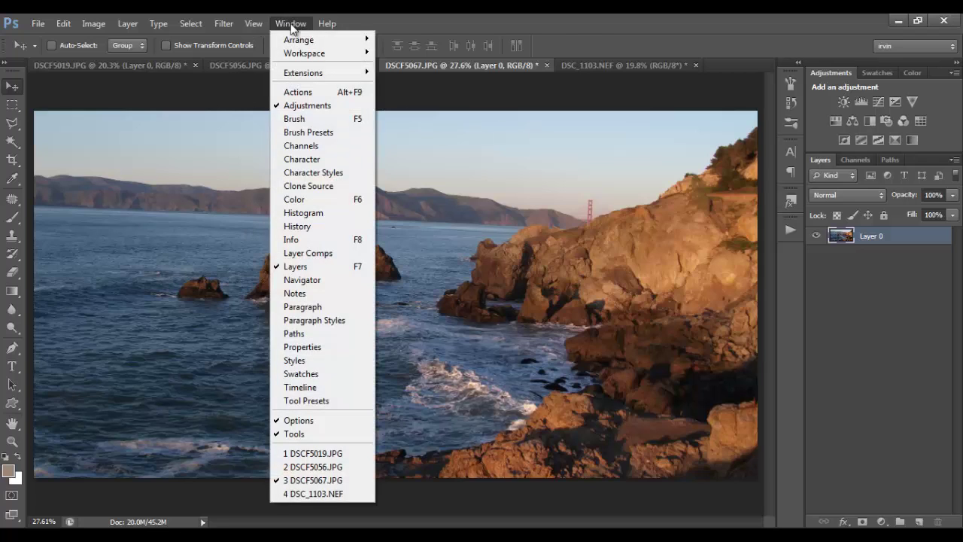
{"action": "left_click", "coordinate": [301, 92]}
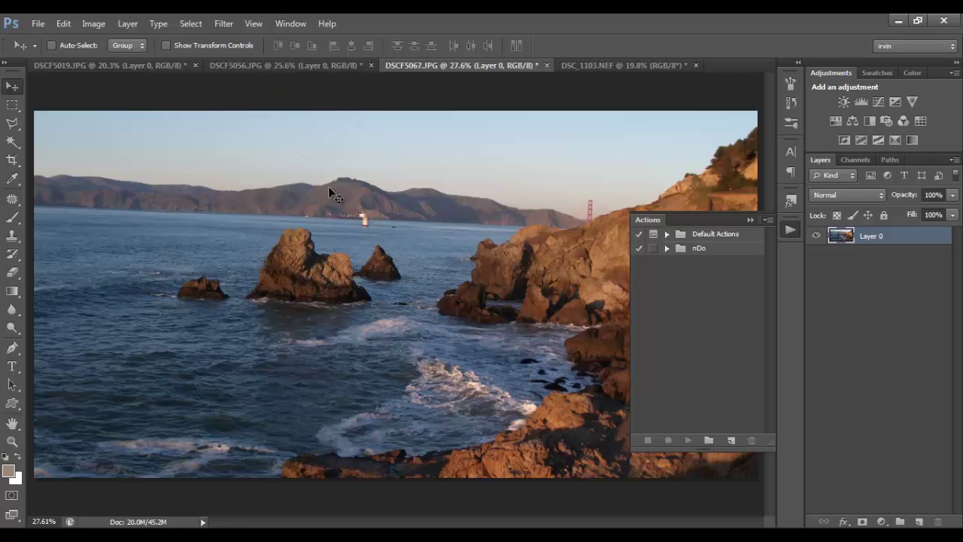
{"action": "left_click_drag", "start_coordinate": [704, 219], "coordinate": [658, 130]}
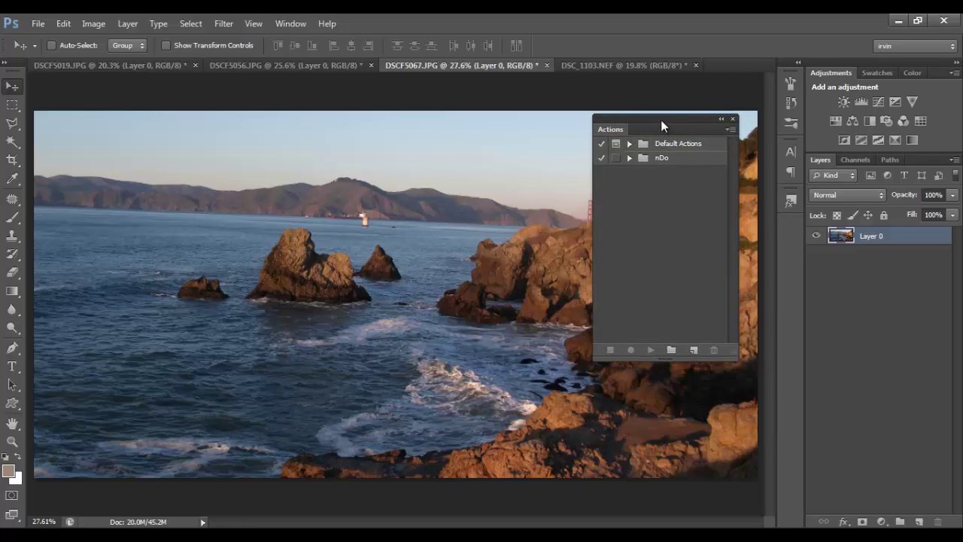
Expand the Default Actions set to review its actions, then collapse it again
{"action": "left_click", "coordinate": [629, 144]}
{"action": "scroll", "coordinate": [731, 155], "scroll_direction": "down", "scroll_amount": 2}
{"action": "scroll", "coordinate": [731, 157], "scroll_direction": "up", "scroll_amount": 2}
{"action": "left_click", "coordinate": [630, 144]}
{"action": "left_click", "coordinate": [629, 144]}
{"action": "left_click", "coordinate": [629, 144]}
Create a new action set named 'Actions' and nudge the panel up slightly
{"action": "left_click", "coordinate": [671, 350]}
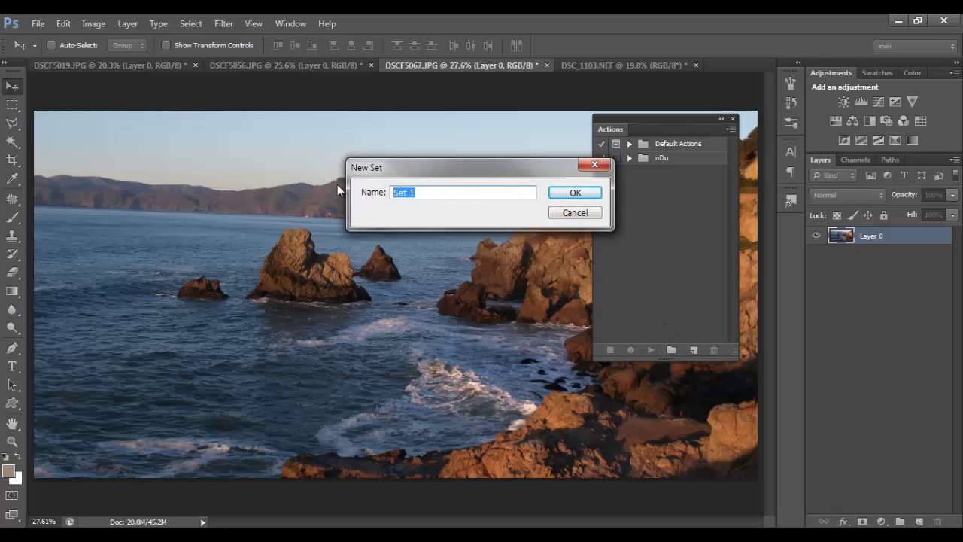
{"action": "type", "text": "Actions"}
{"action": "left_click", "coordinate": [569, 193]}
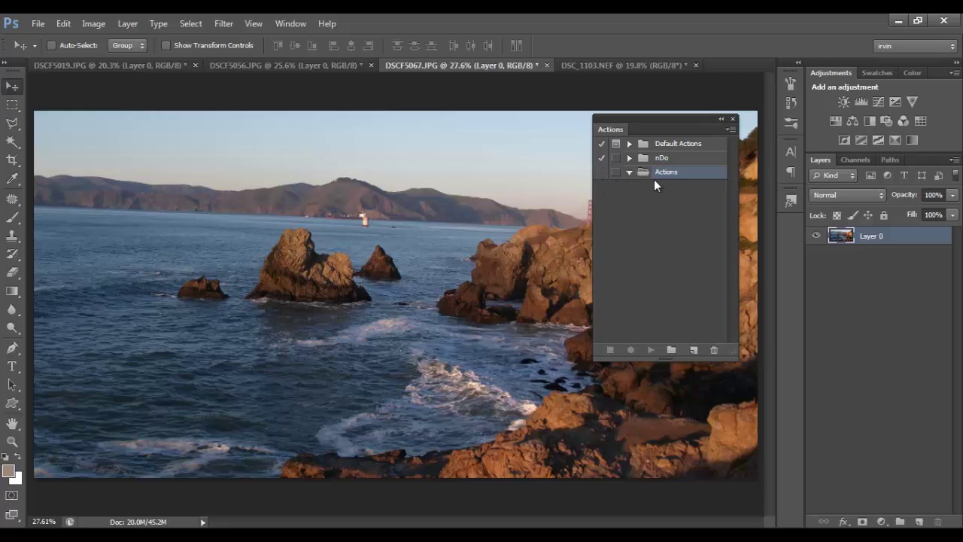
{"action": "left_click_drag", "start_coordinate": [682, 122], "coordinate": [691, 92]}
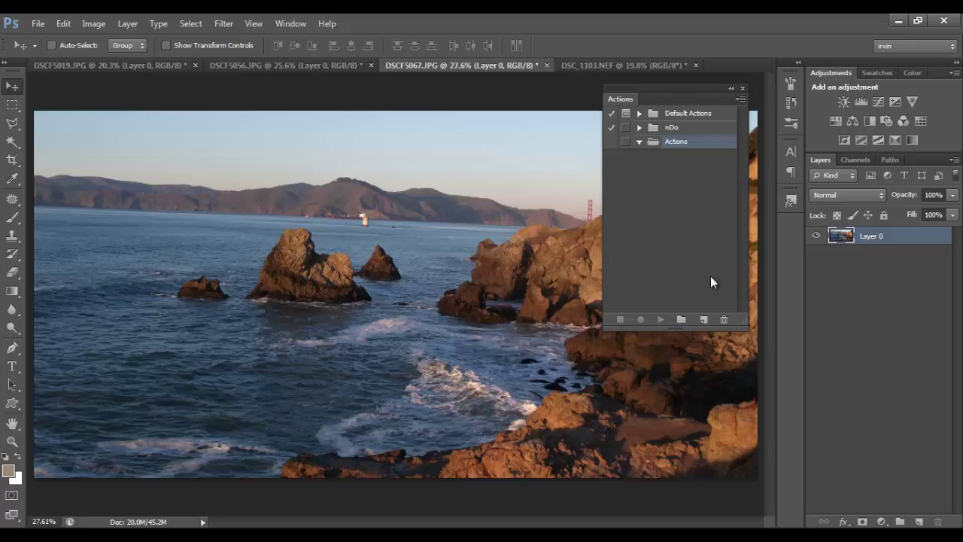
Create the 'Adjustments' action in the Actions set and begin recording it
{"action": "left_click", "coordinate": [704, 319]}
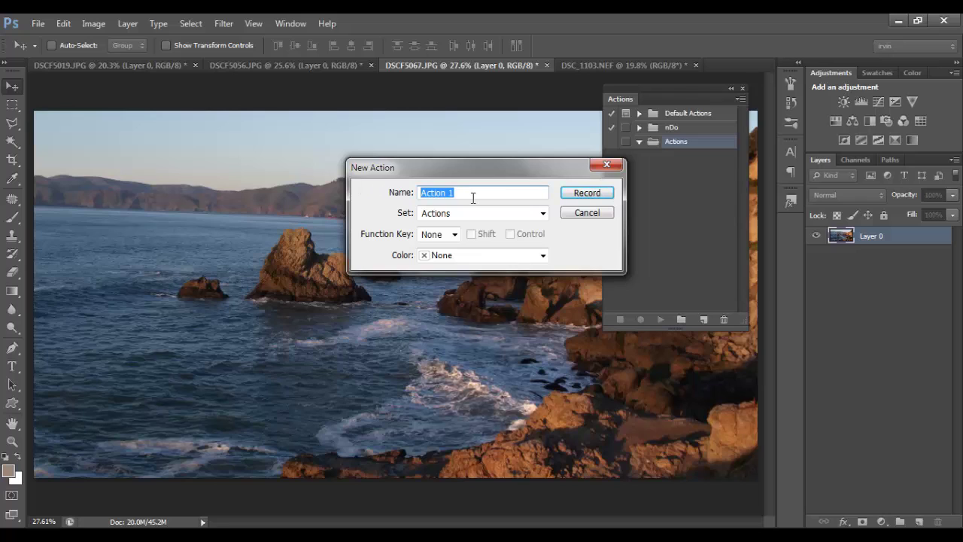
{"action": "type", "text": "Adjustments"}
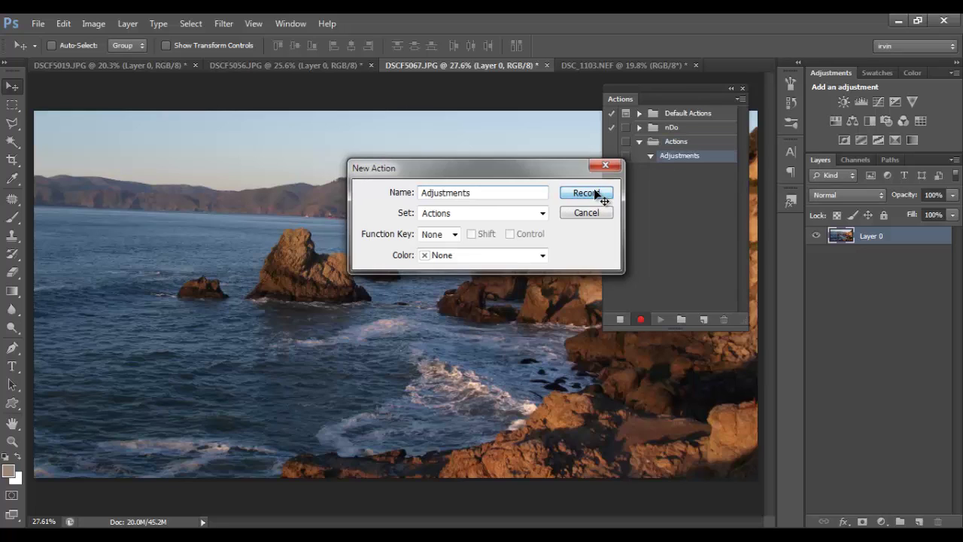
{"action": "left_click", "coordinate": [587, 194]}
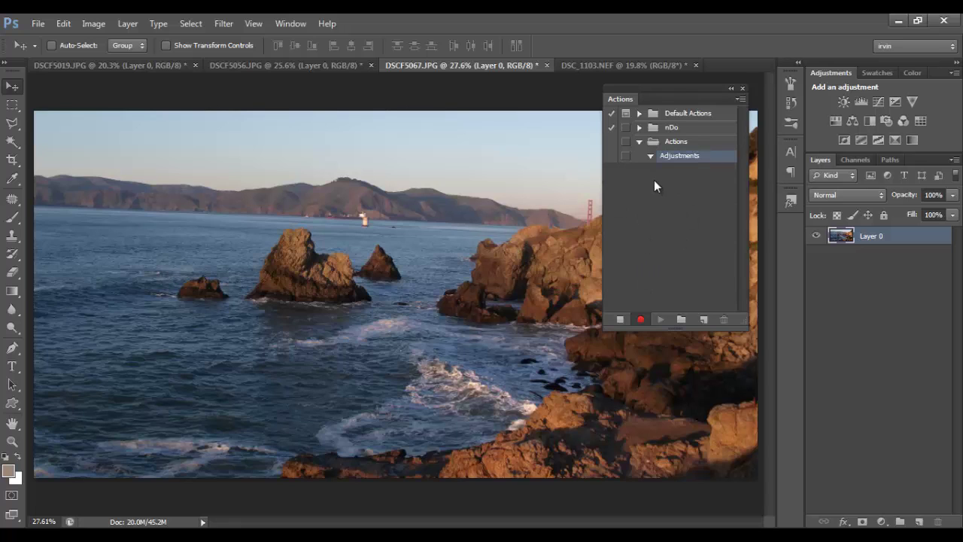
{"action": "left_click_drag", "start_coordinate": [676, 87], "coordinate": [687, 83]}
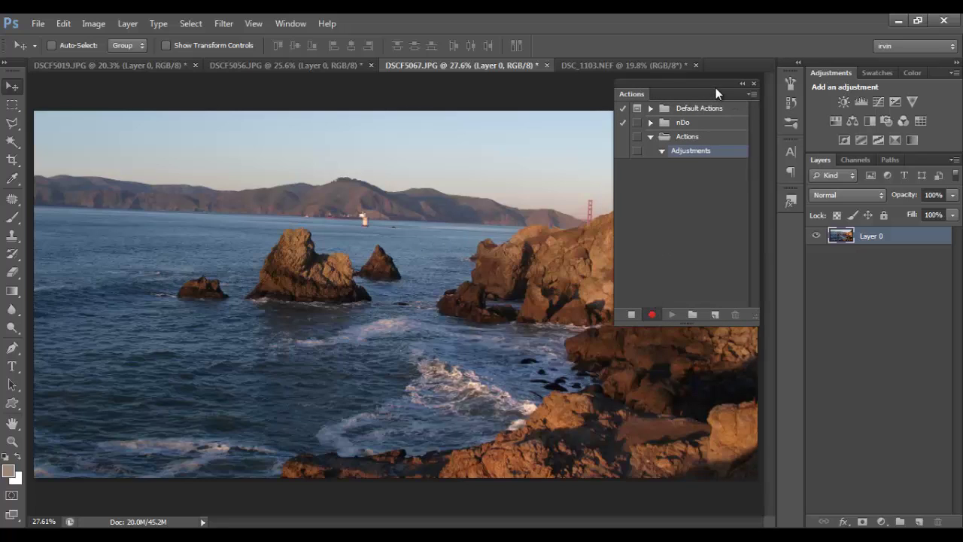
{"action": "left_click_drag", "start_coordinate": [716, 88], "coordinate": [709, 83]}
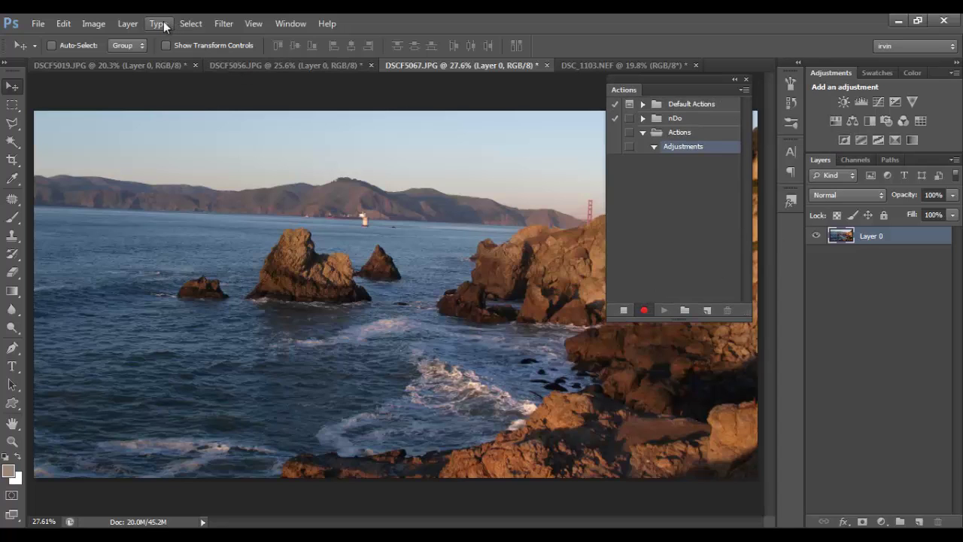
Add a Levels 1 adjustment layer with input levels set to 23, 1.00 and 203
{"action": "left_click", "coordinate": [138, 25]}
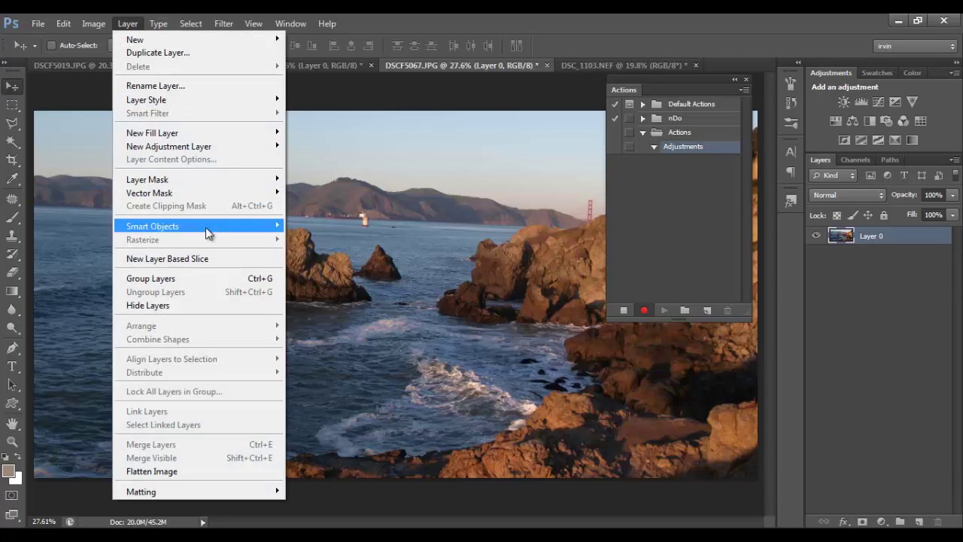
{"action": "mouse_move", "coordinate": [217, 153]}
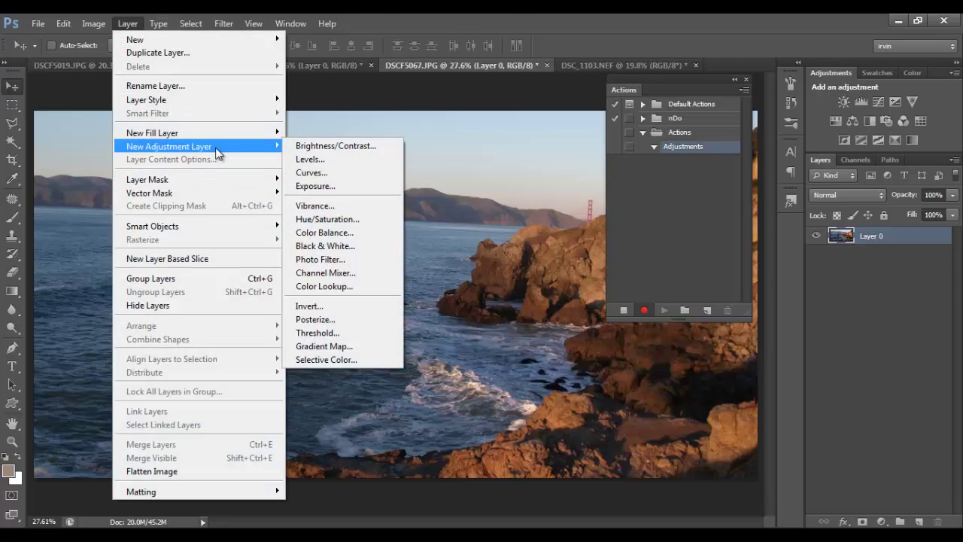
{"action": "left_click", "coordinate": [315, 160]}
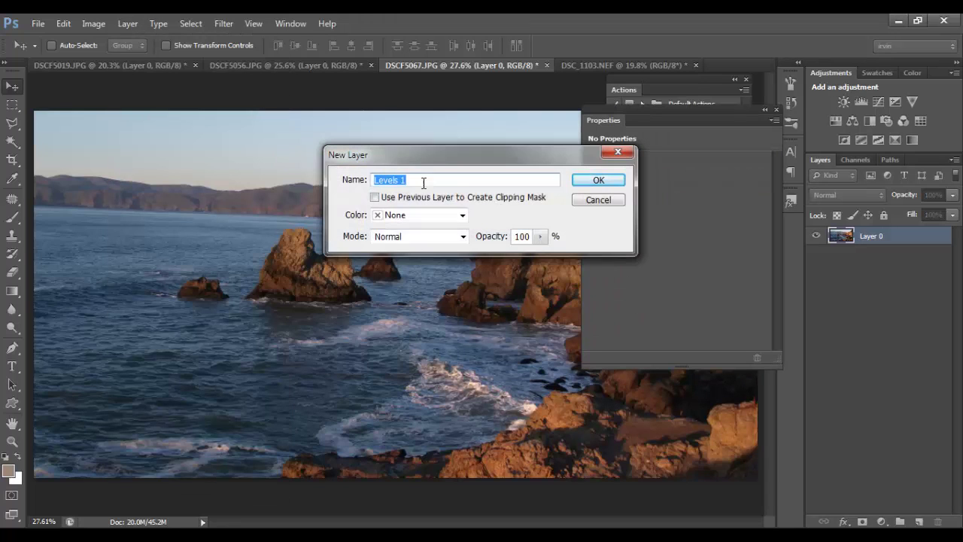
{"action": "left_click", "coordinate": [595, 180]}
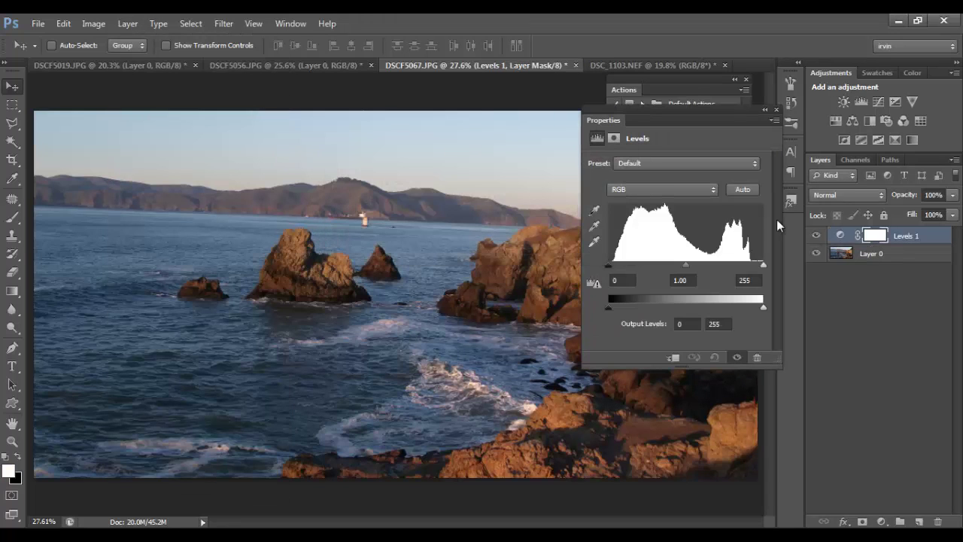
{"action": "left_click_drag", "start_coordinate": [764, 265], "coordinate": [732, 265]}
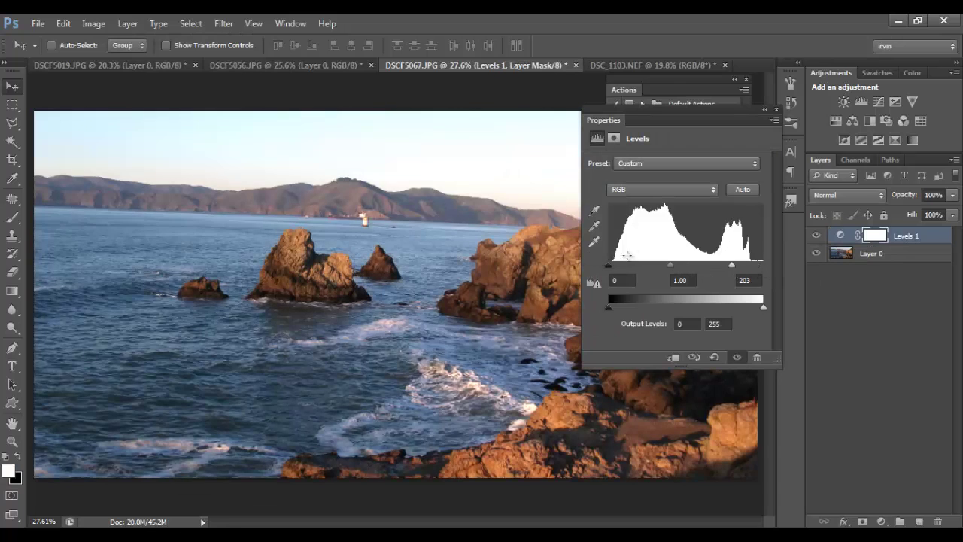
{"action": "left_click_drag", "start_coordinate": [608, 267], "coordinate": [623, 268]}
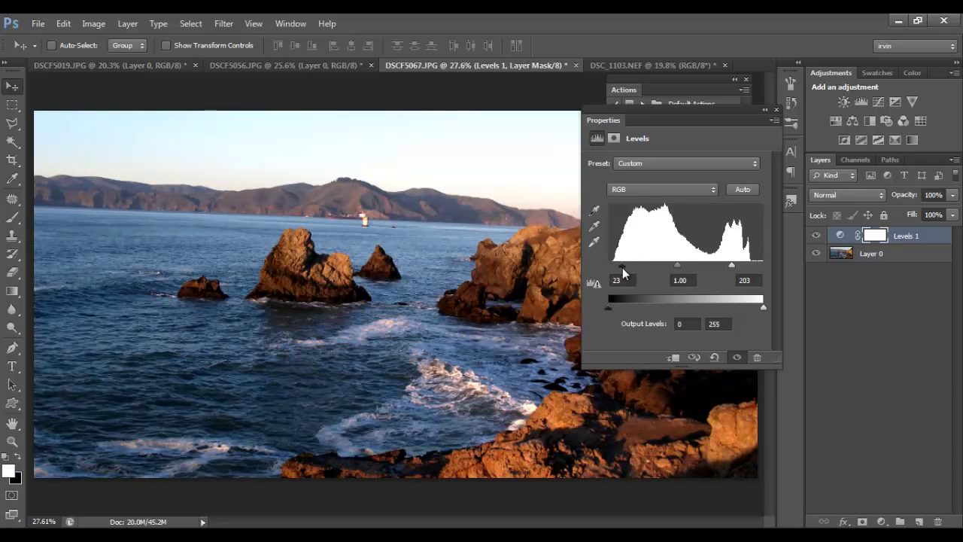
{"action": "left_click", "coordinate": [776, 110]}
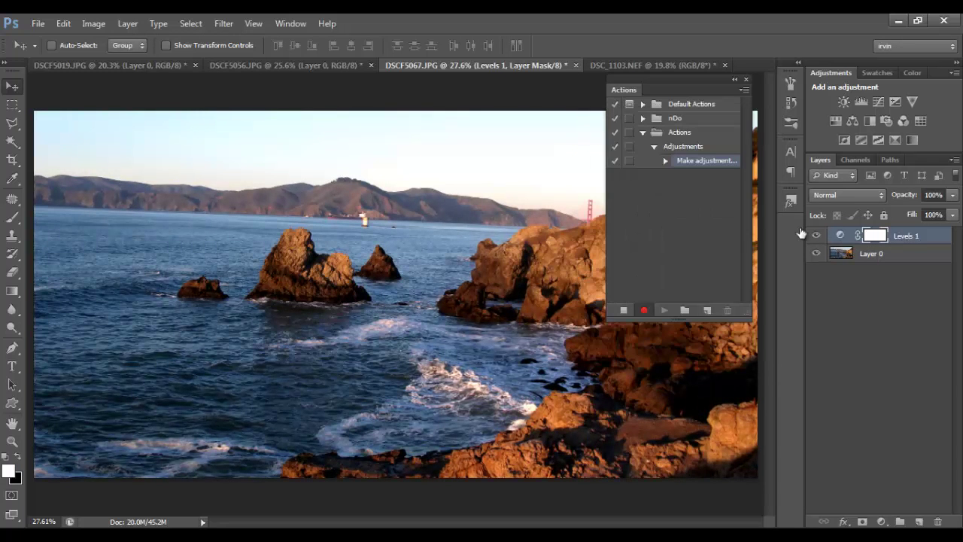
Add a Curves 1 layer, bending the Red and Blue channel curves for a teal tint
{"action": "left_click", "coordinate": [877, 102]}
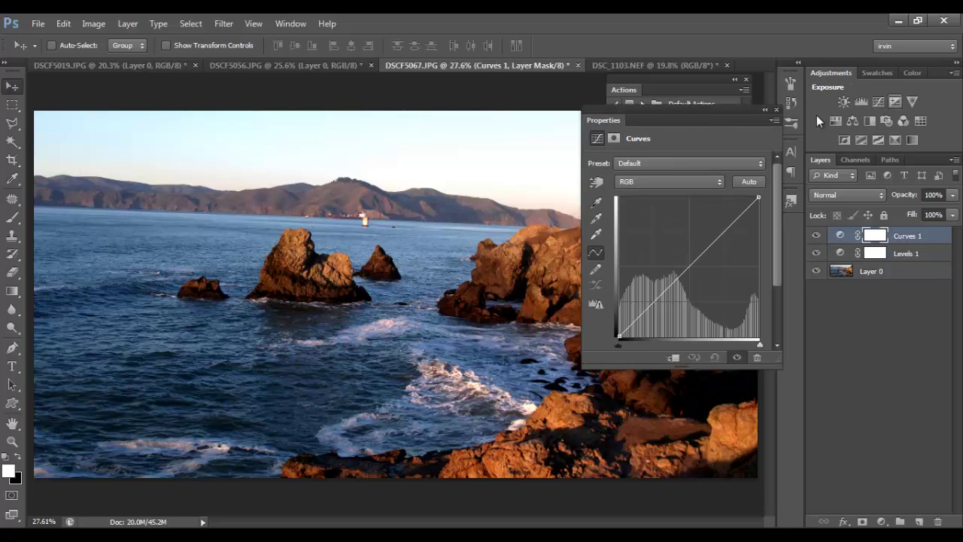
{"action": "left_click", "coordinate": [639, 184]}
{"action": "left_click", "coordinate": [643, 206]}
{"action": "left_click_drag", "start_coordinate": [677, 272], "coordinate": [692, 286]}
{"action": "left_click", "coordinate": [683, 184]}
{"action": "left_click", "coordinate": [664, 225]}
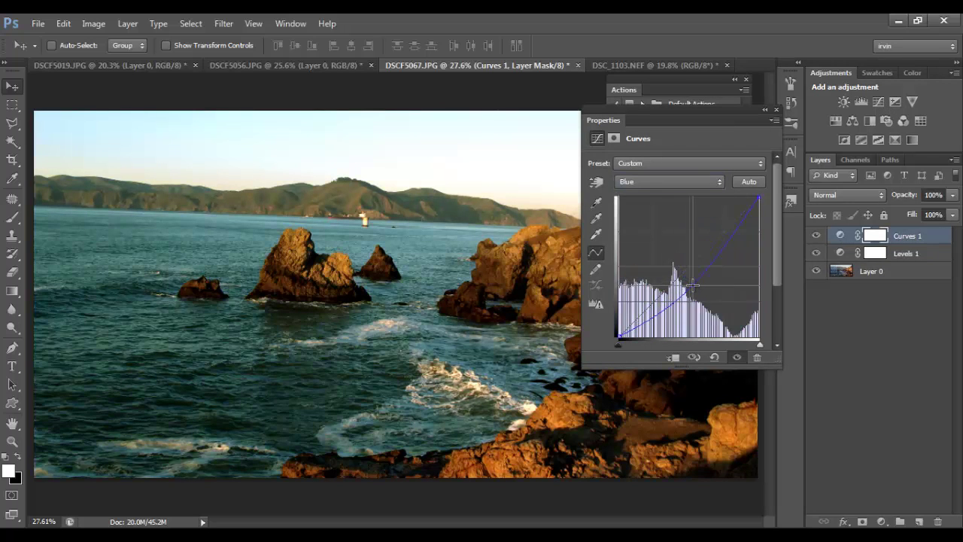
{"action": "left_click", "coordinate": [776, 110]}
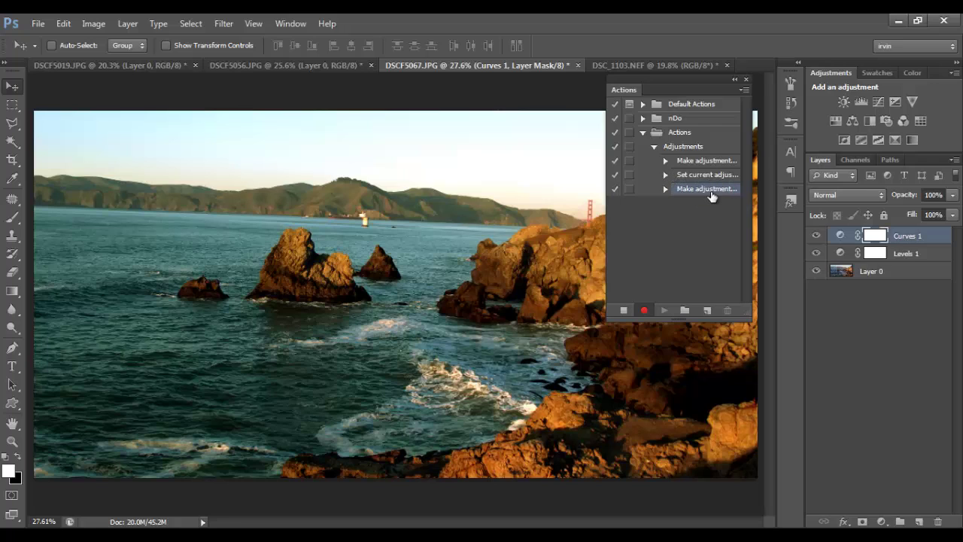
{"action": "mouse_move", "coordinate": [681, 82]}
{"action": "left_mouse_down"}
{"action": "mouse_move", "coordinate": [686, 87]}
{"action": "mouse_move", "coordinate": [678, 88]}
{"action": "left_mouse_up"}
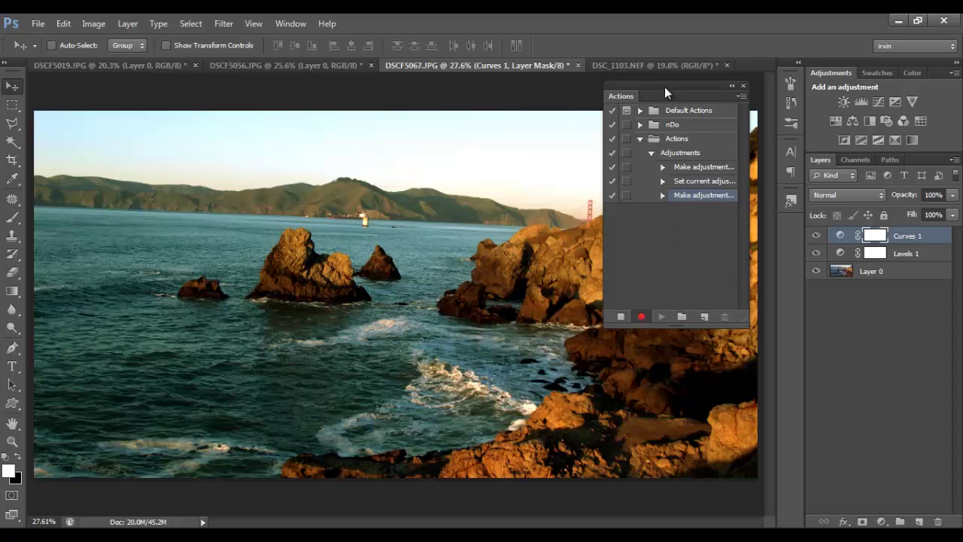
Pick the plain brush, sample a rock-brown foreground colour, and add empty Layer 1
{"action": "left_click_drag", "start_coordinate": [657, 92], "coordinate": [643, 91]}
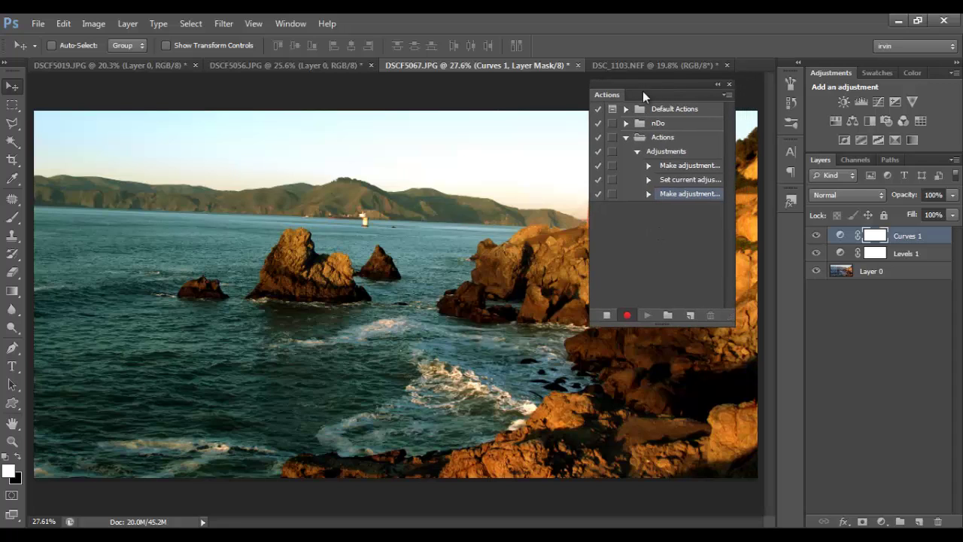
{"action": "left_click", "coordinate": [11, 219]}
{"action": "left_click", "coordinate": [73, 216]}
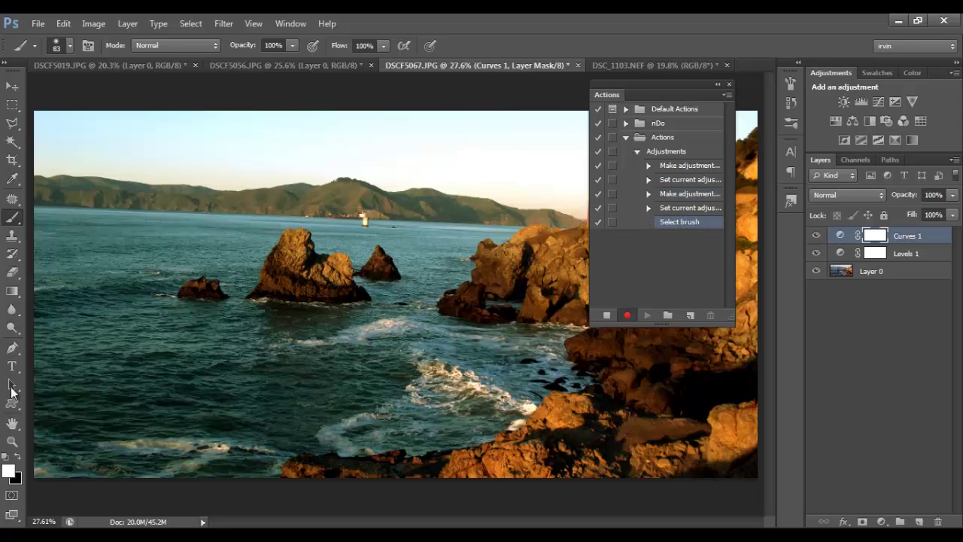
{"action": "left_click", "coordinate": [217, 297], "text": "alt"}
{"action": "left_click", "coordinate": [919, 521]}
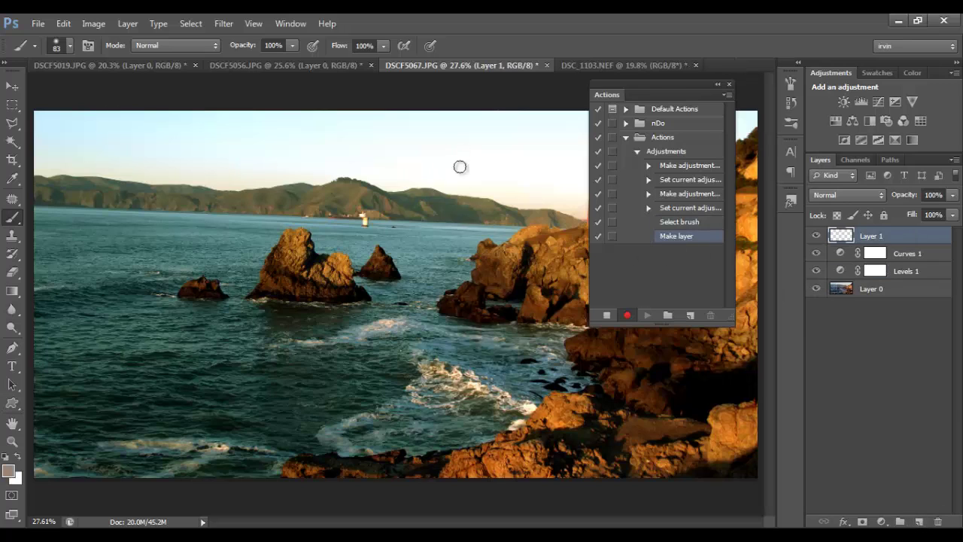
Paint a brown spiral on Layer 1, toggle its visibility off and on, then stop recording
{"action": "left_click_drag", "start_coordinate": [458, 154], "coordinate": [424, 320]}
{"action": "mouse_move", "coordinate": [386, 358]}
{"action": "left_mouse_down"}
{"action": "mouse_move", "coordinate": [153, 270]}
{"action": "mouse_move", "coordinate": [313, 241]}
{"action": "mouse_move", "coordinate": [239, 258]}
{"action": "left_mouse_up"}
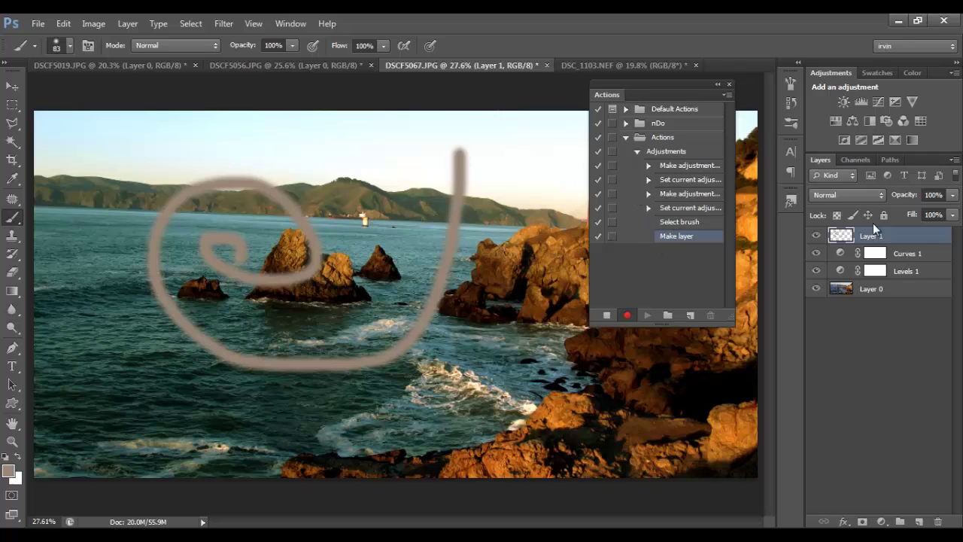
{"action": "left_click", "coordinate": [816, 236]}
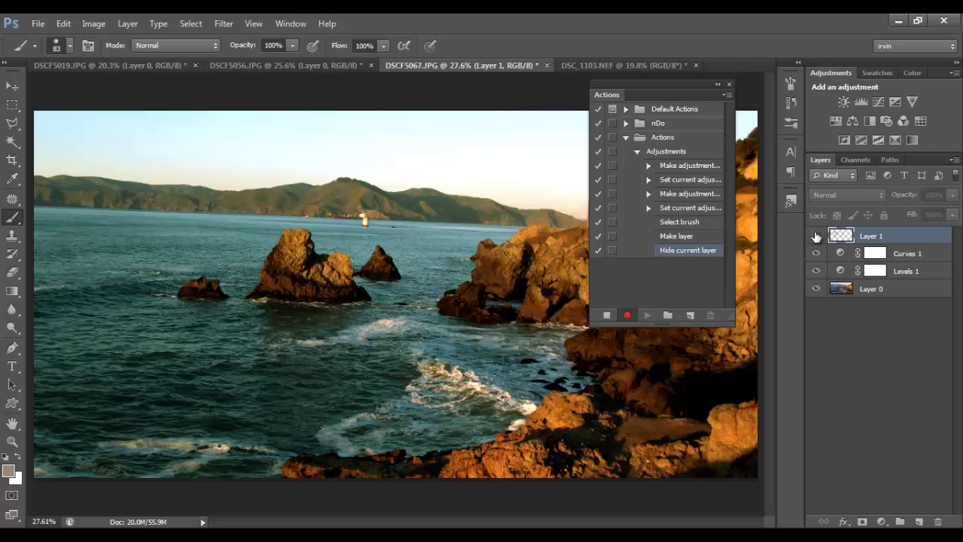
{"action": "left_click", "coordinate": [816, 235]}
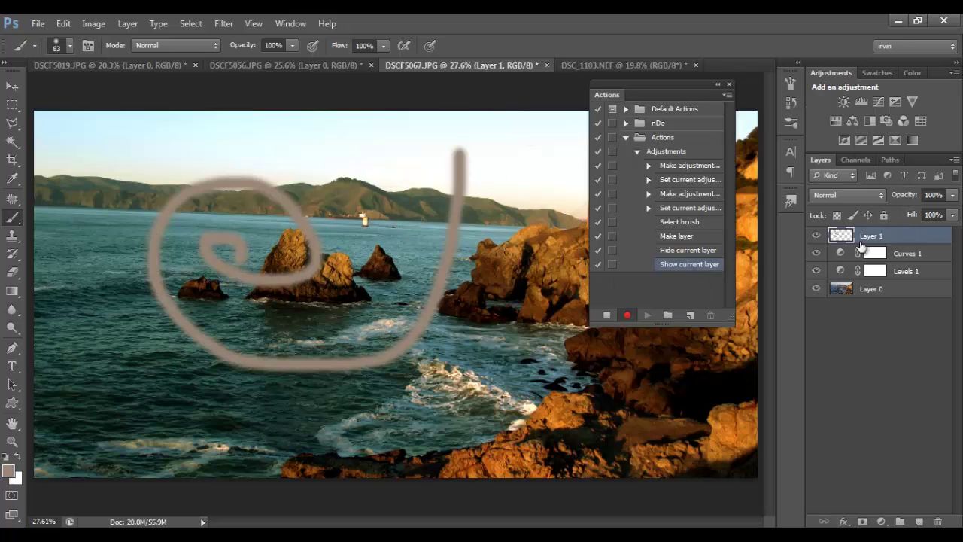
{"action": "left_click", "coordinate": [606, 317]}
Record an extra Adjustments step adding empty Layer 2, then close the Actions panel
{"action": "left_click_drag", "start_coordinate": [657, 80], "coordinate": [659, 82]}
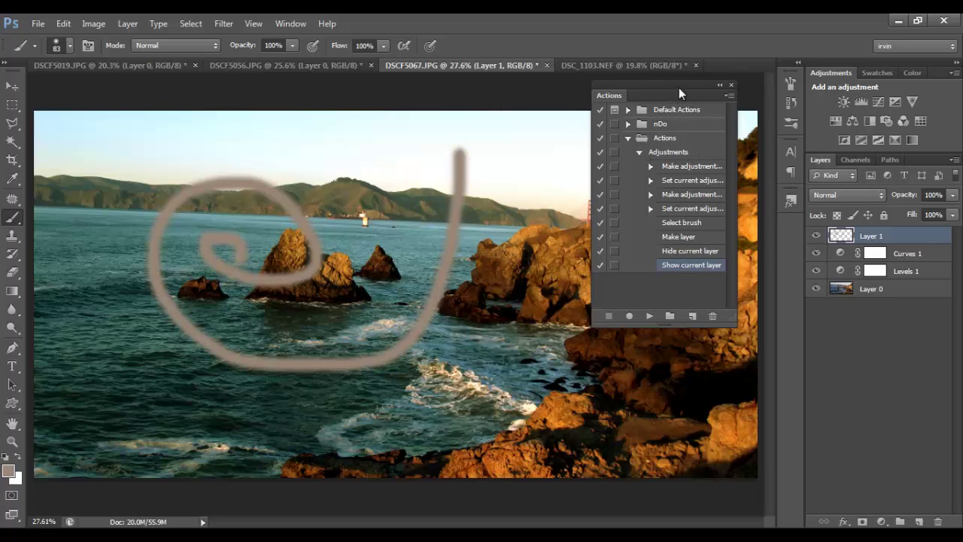
{"action": "left_click_drag", "start_coordinate": [679, 87], "coordinate": [683, 78]}
{"action": "left_click", "coordinate": [668, 130]}
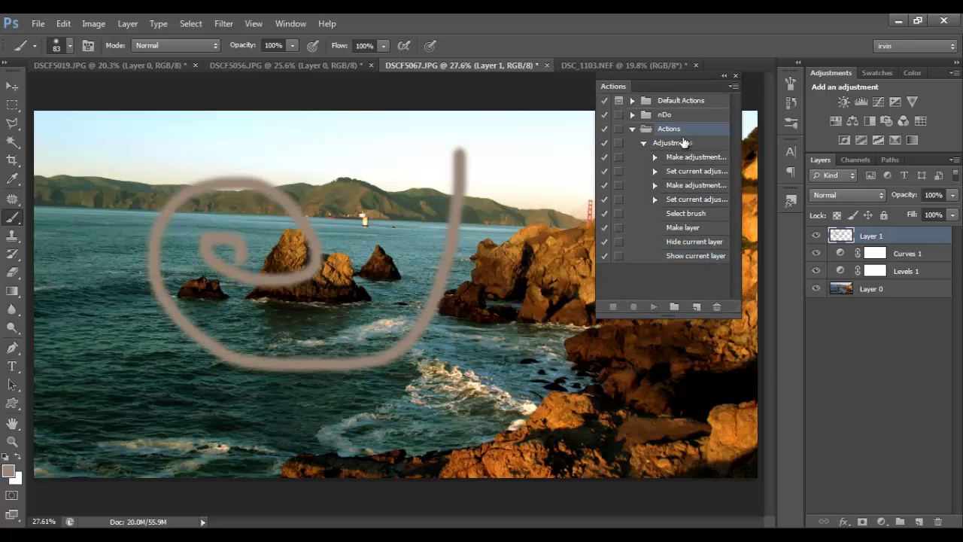
{"action": "left_click", "coordinate": [666, 144]}
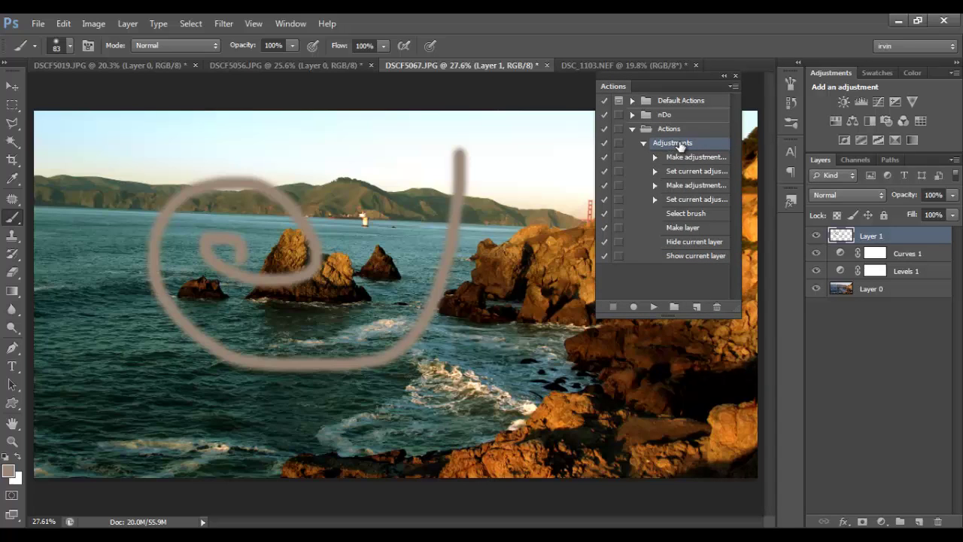
{"action": "left_click", "coordinate": [636, 309]}
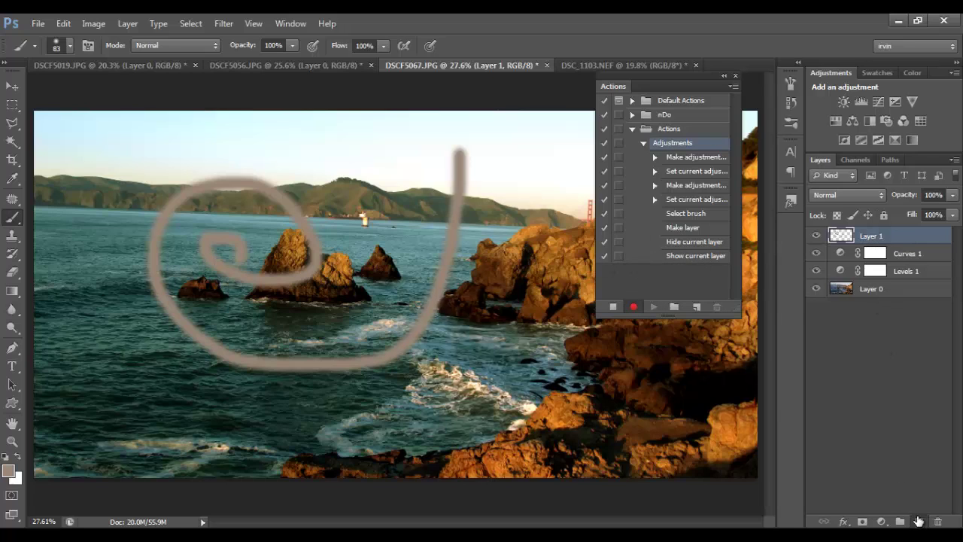
{"action": "left_click", "coordinate": [919, 520]}
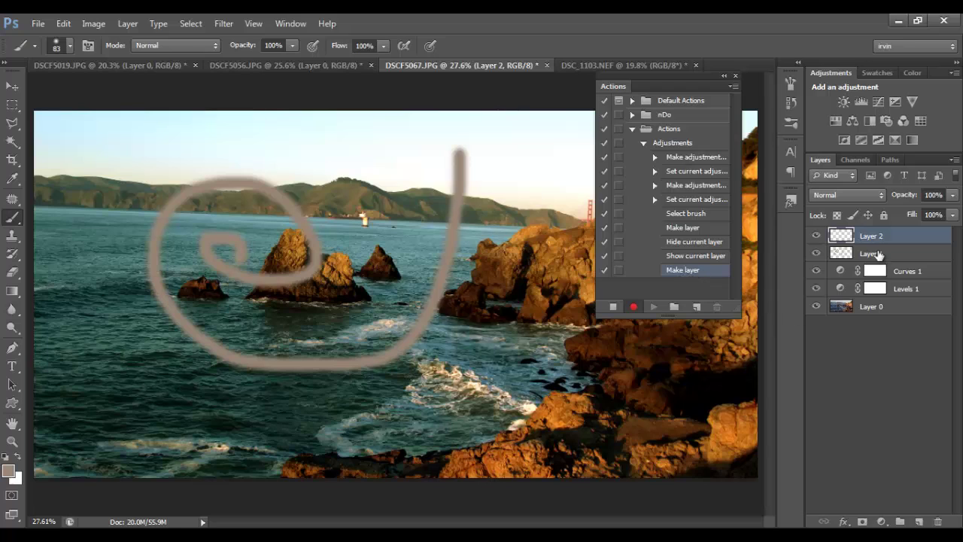
{"action": "left_click", "coordinate": [614, 308]}
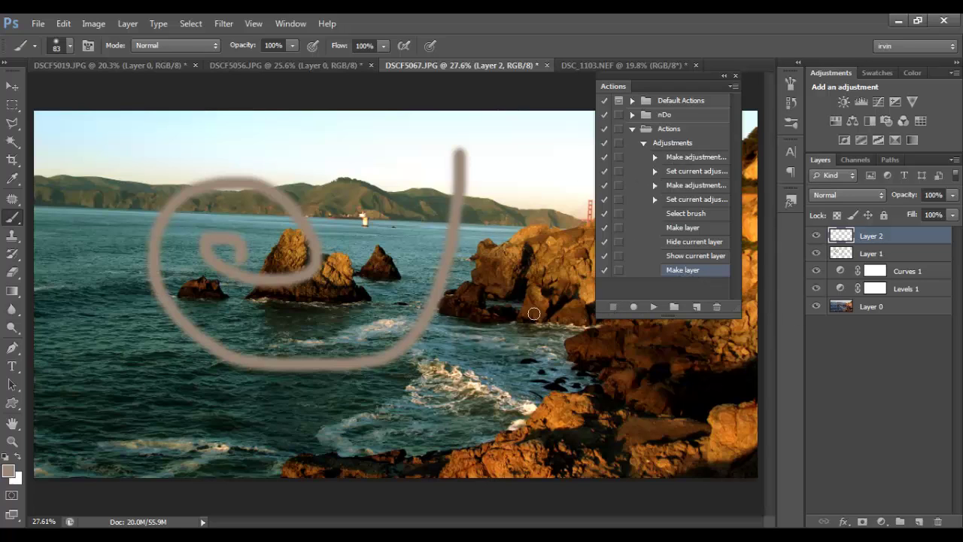
{"action": "left_click", "coordinate": [734, 76]}
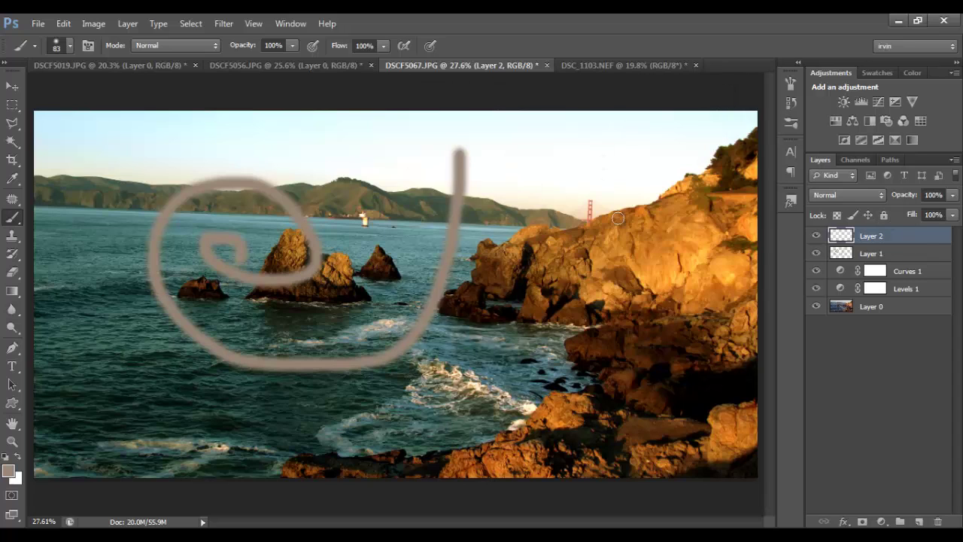
Switch to DSC_1103.NEF, reopen the Actions panel and select the Adjustments action
{"action": "left_click", "coordinate": [589, 68]}
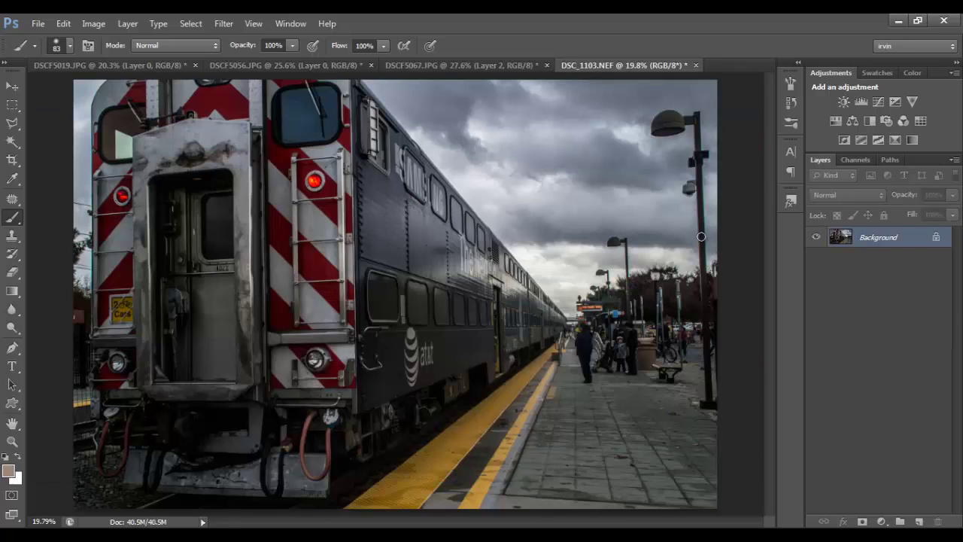
{"action": "left_click", "coordinate": [280, 22]}
{"action": "left_click", "coordinate": [316, 90]}
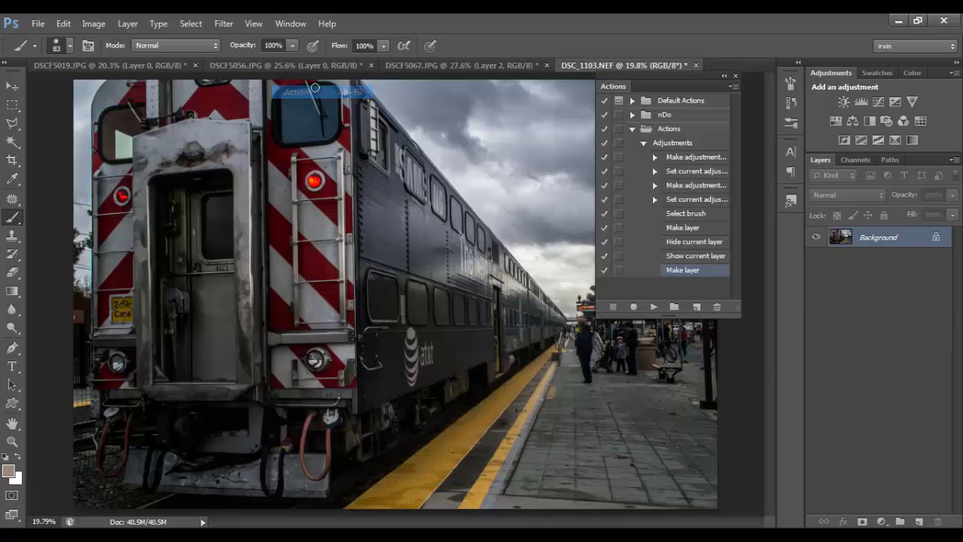
{"action": "left_click", "coordinate": [635, 131]}
{"action": "left_click", "coordinate": [633, 129]}
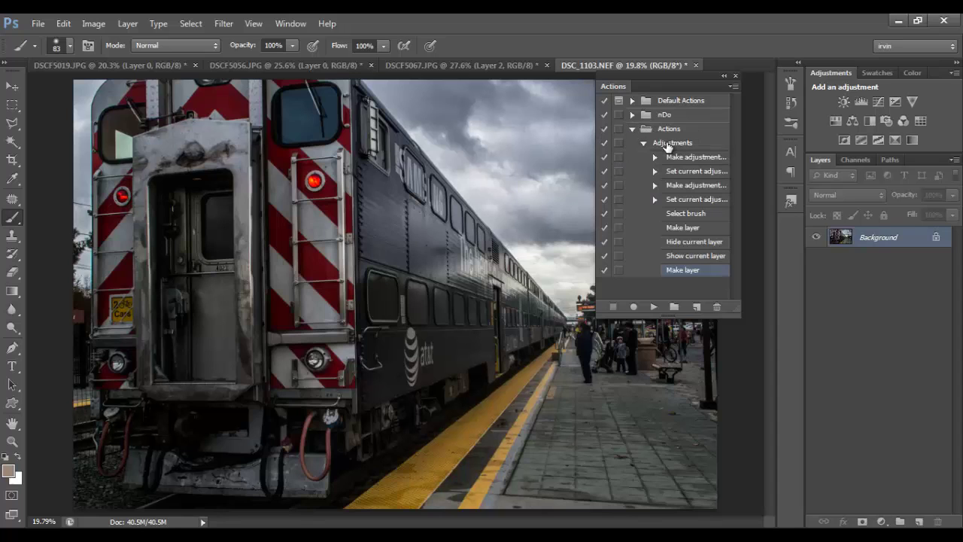
{"action": "left_click", "coordinate": [667, 144]}
{"action": "left_click", "coordinate": [643, 143]}
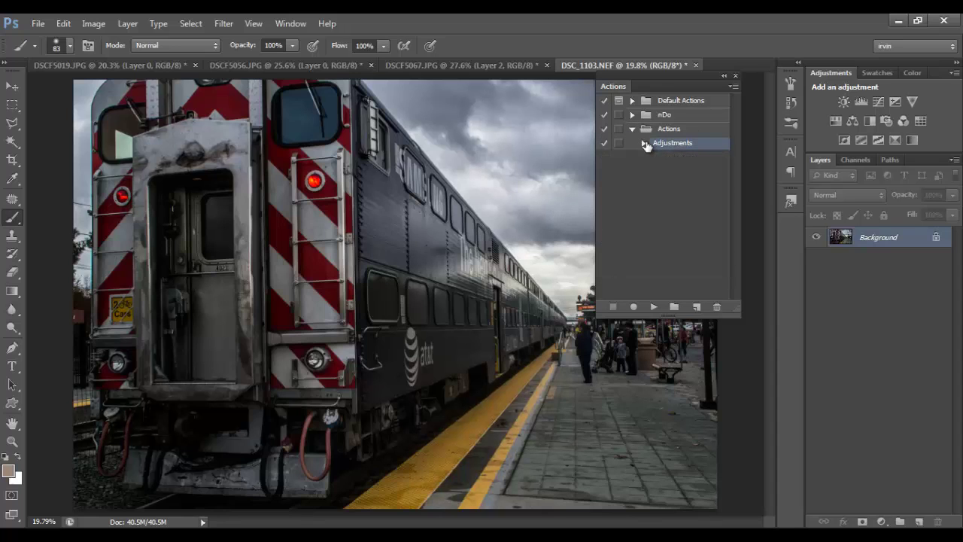
{"action": "left_click", "coordinate": [644, 143]}
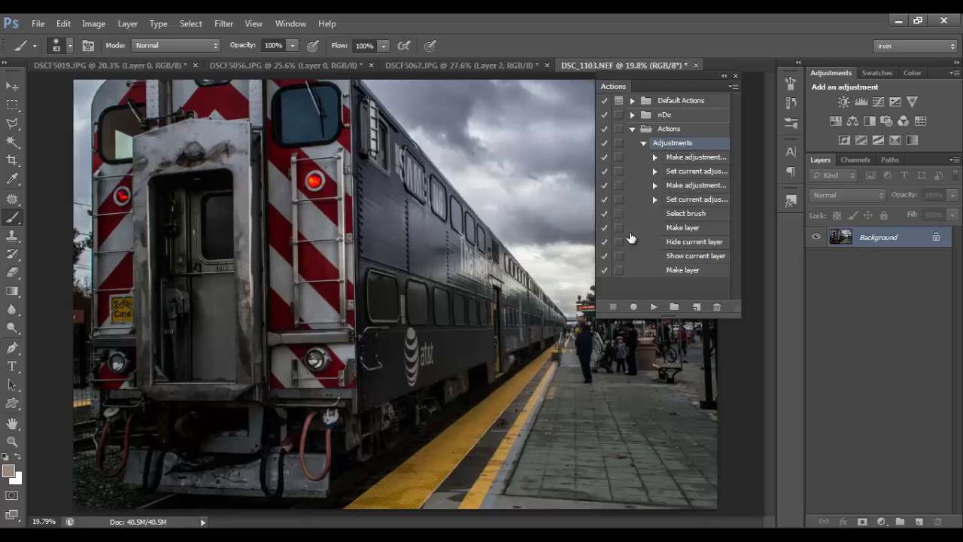
Re-enable the Select brush step and play Adjustments on the train photo
{"action": "left_click", "coordinate": [606, 218]}
{"action": "left_click_drag", "start_coordinate": [654, 79], "coordinate": [672, 86]}
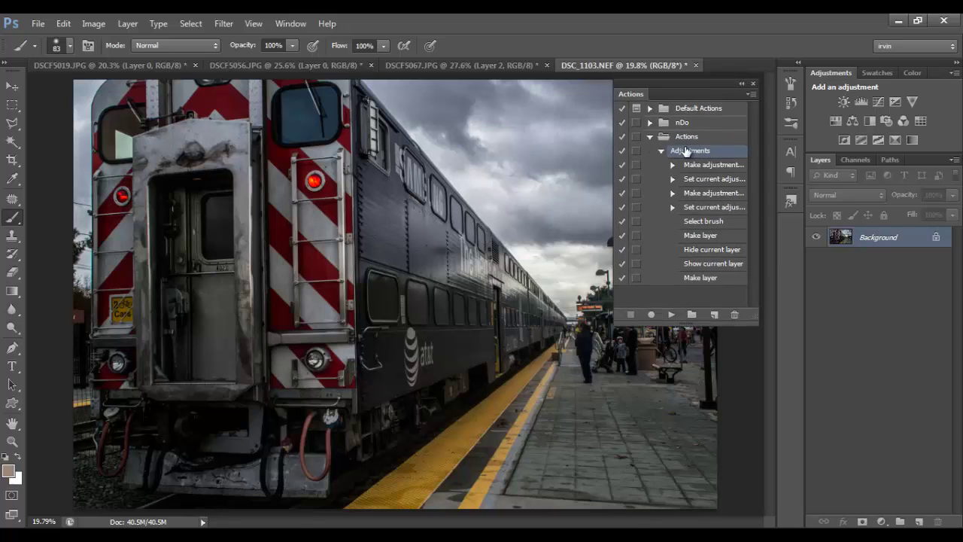
{"action": "left_click", "coordinate": [672, 315]}
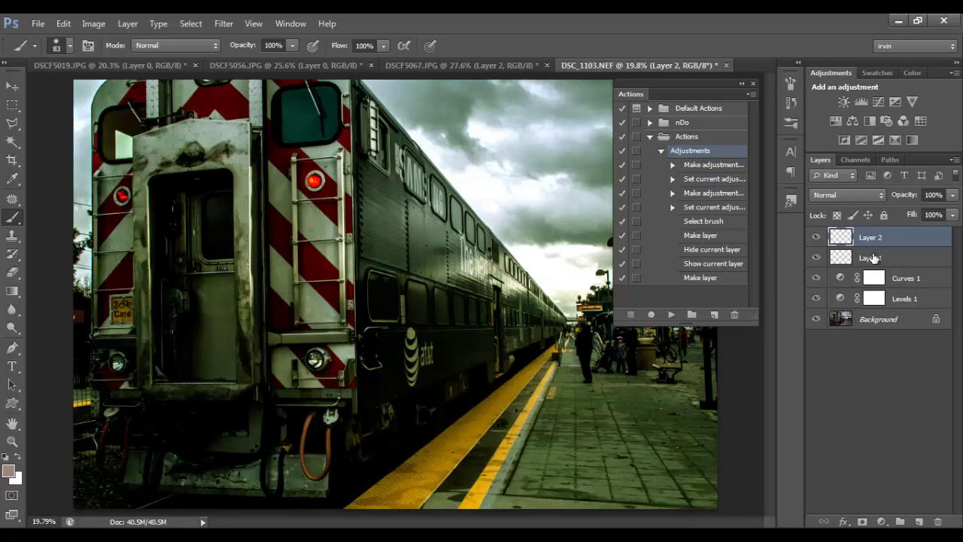
Compare the DSCF5067.JPG seascape and train photos, selecting Layer 1 in the train photo
{"action": "left_click", "coordinate": [450, 61]}
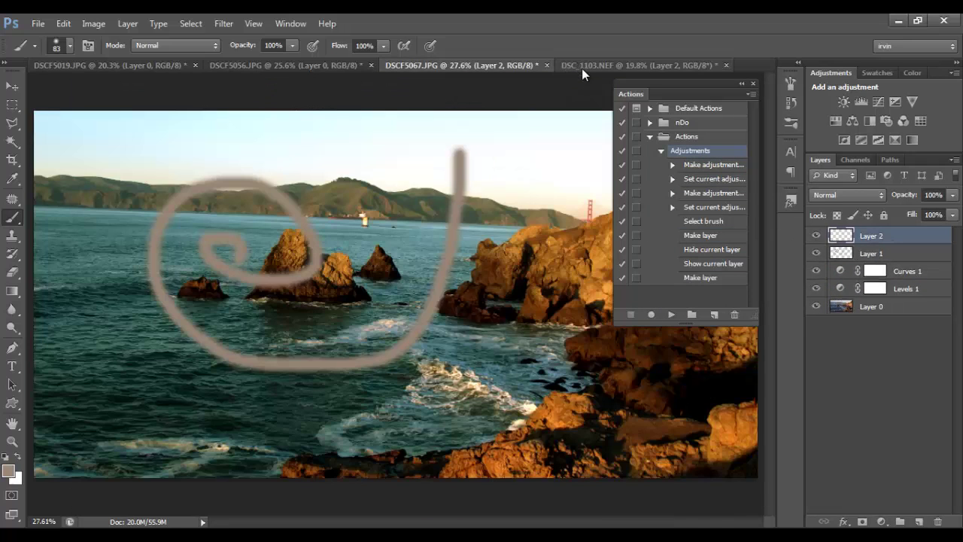
{"action": "left_click", "coordinate": [580, 67]}
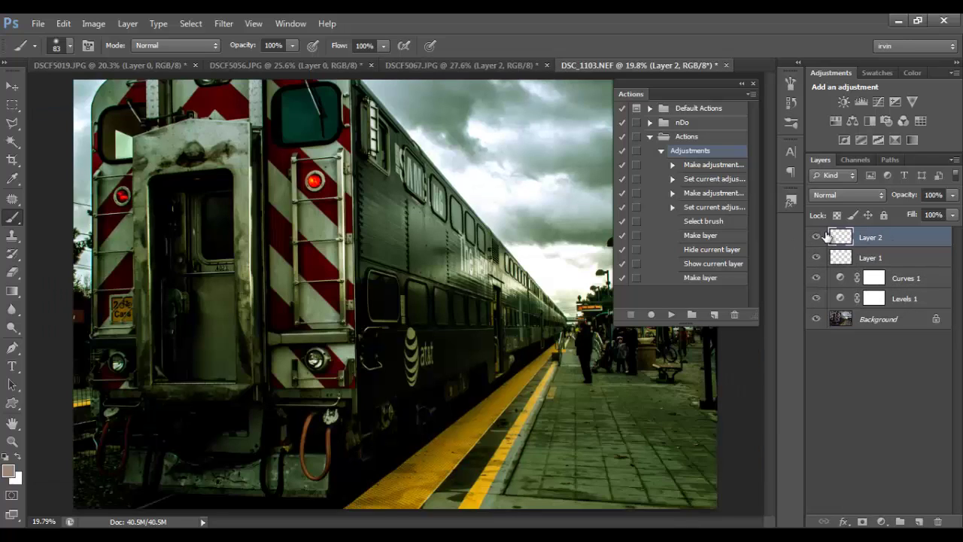
{"action": "left_click", "coordinate": [877, 257]}
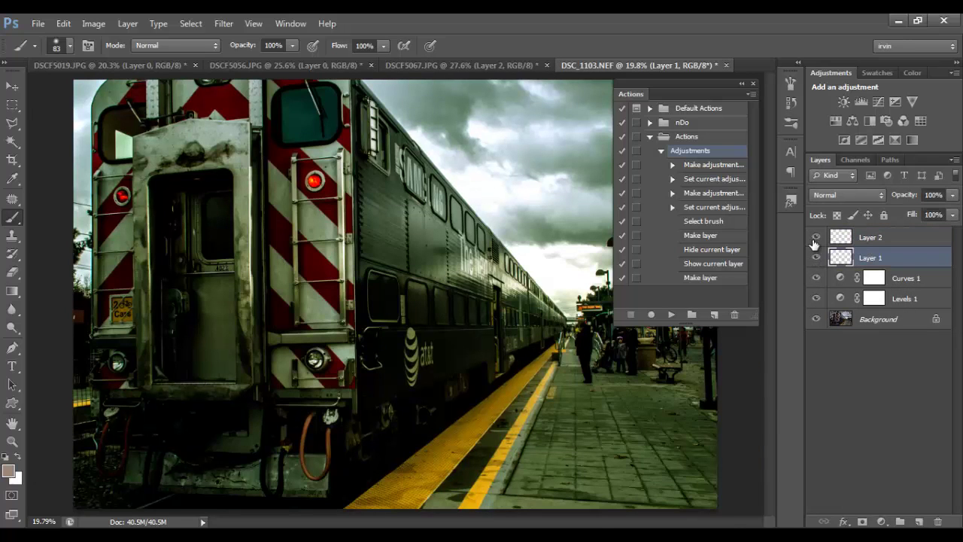
{"action": "left_click", "coordinate": [444, 66]}
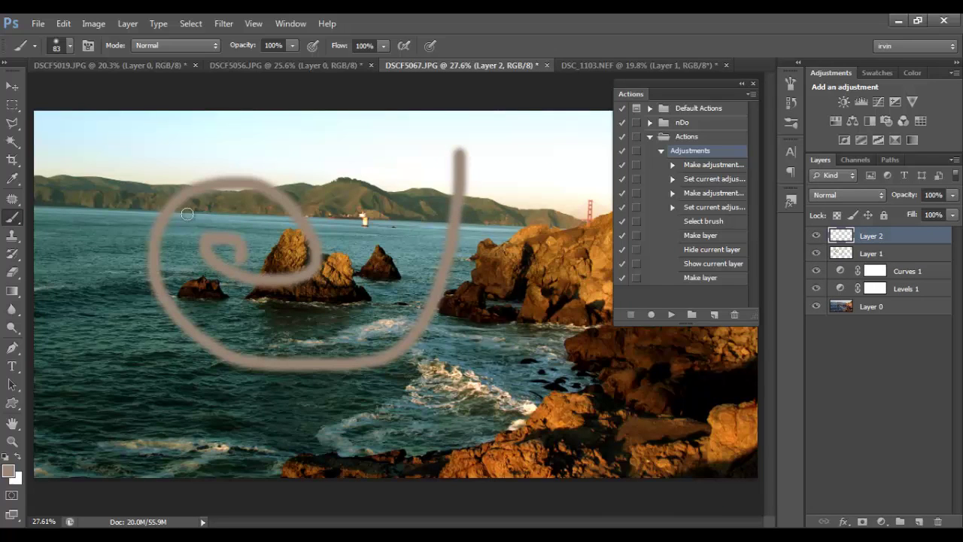
{"action": "left_click", "coordinate": [596, 65]}
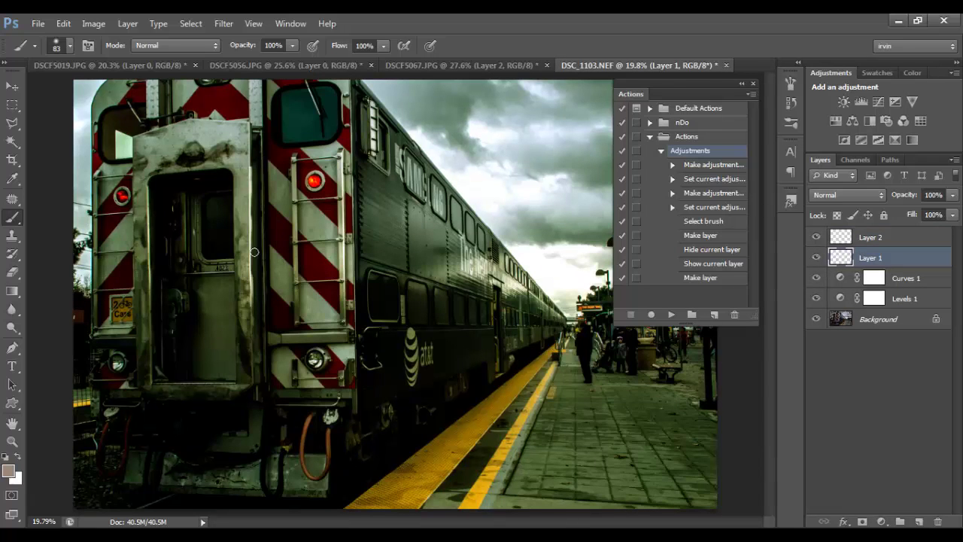
Play Adjustments on the DSCF5056.JPG ocean photo and the DSCF5019.JPG rock arch photo
{"action": "left_click", "coordinate": [286, 65]}
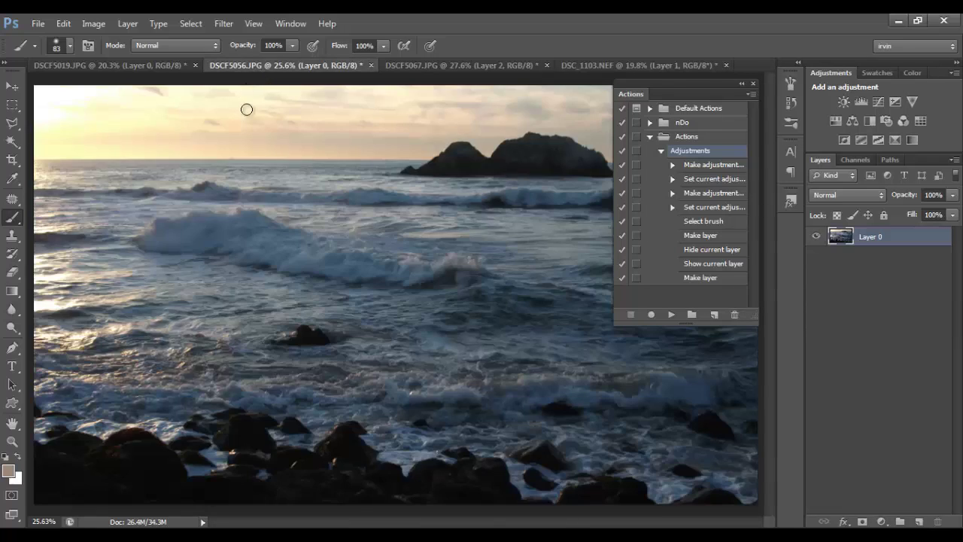
{"action": "left_click", "coordinate": [671, 315]}
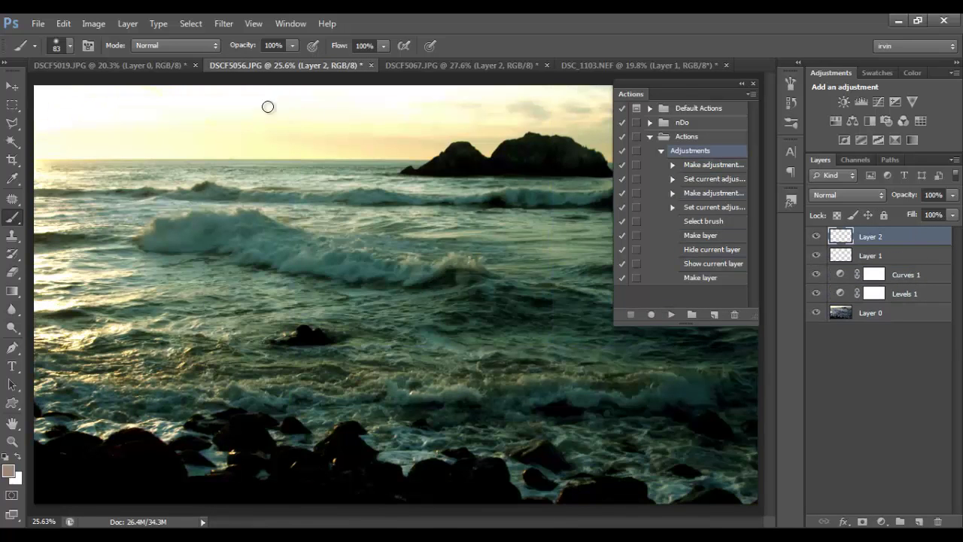
{"action": "left_click", "coordinate": [114, 66]}
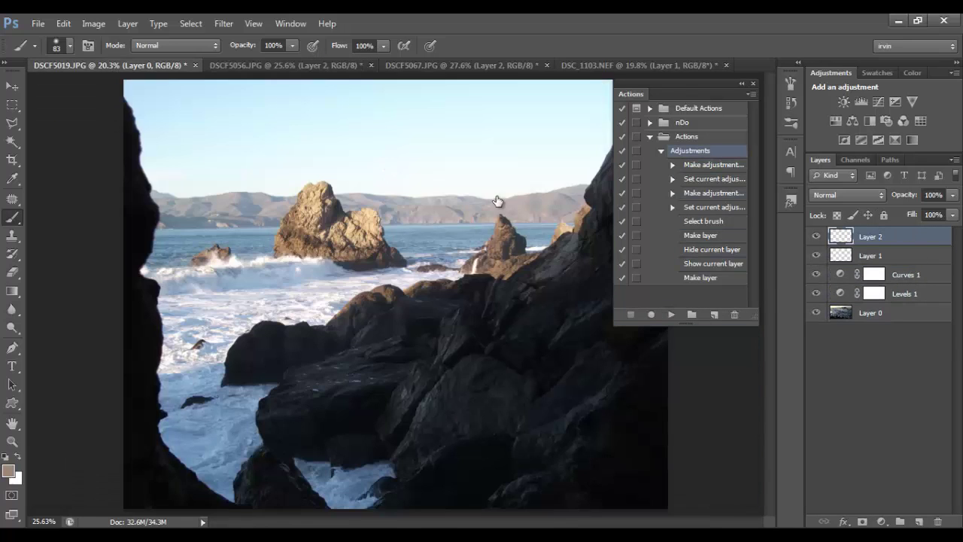
{"action": "left_click", "coordinate": [671, 315]}
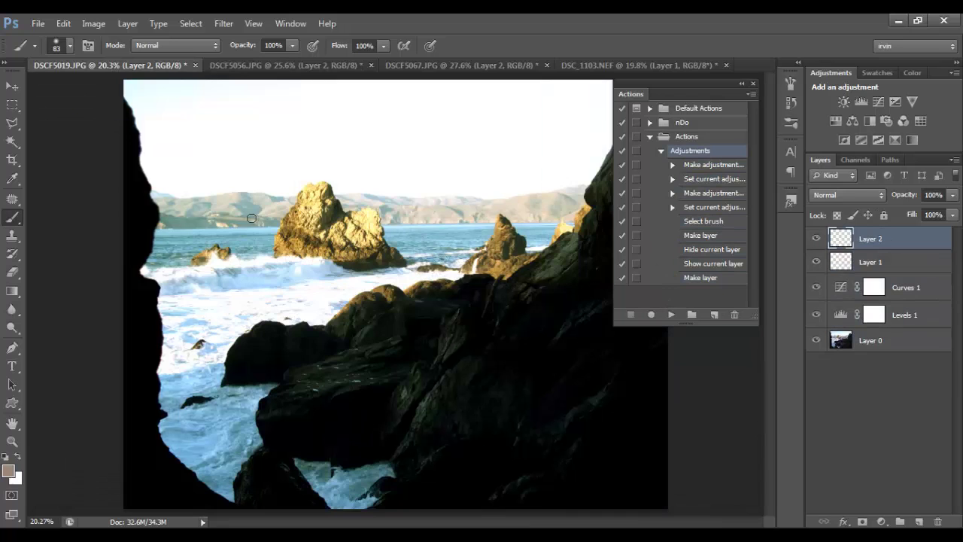
Cycle through the DSCF5067.JPG coast photo and return to the DSCF5056.JPG ocean photo
{"action": "left_click", "coordinate": [271, 64]}
{"action": "left_click", "coordinate": [456, 66]}
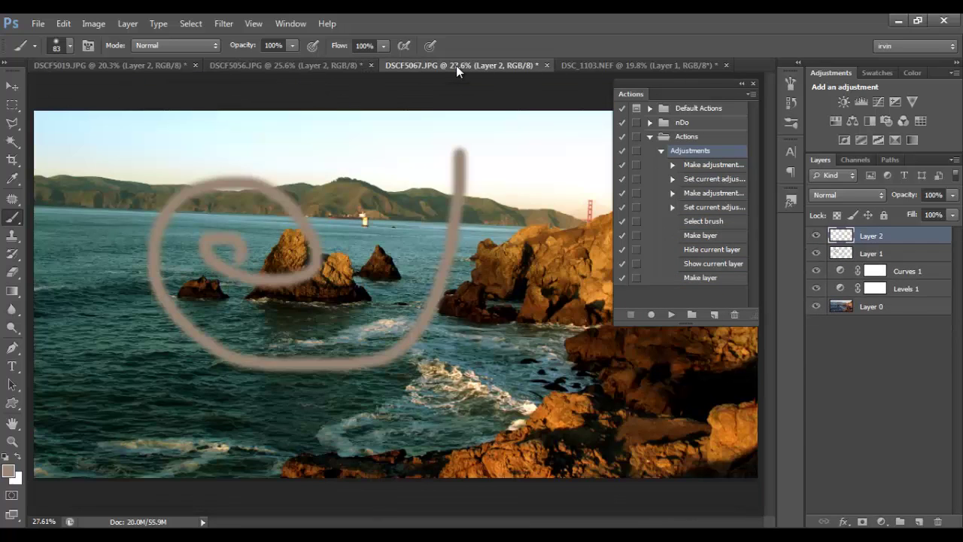
{"action": "key", "text": "ctrl+shift+Tab"}
{"action": "left_click", "coordinate": [649, 138]}
Delete the Adjustments action and its Actions set, keep Default Actions and nDo, and close the Actions panel
{"action": "left_click", "coordinate": [651, 138]}
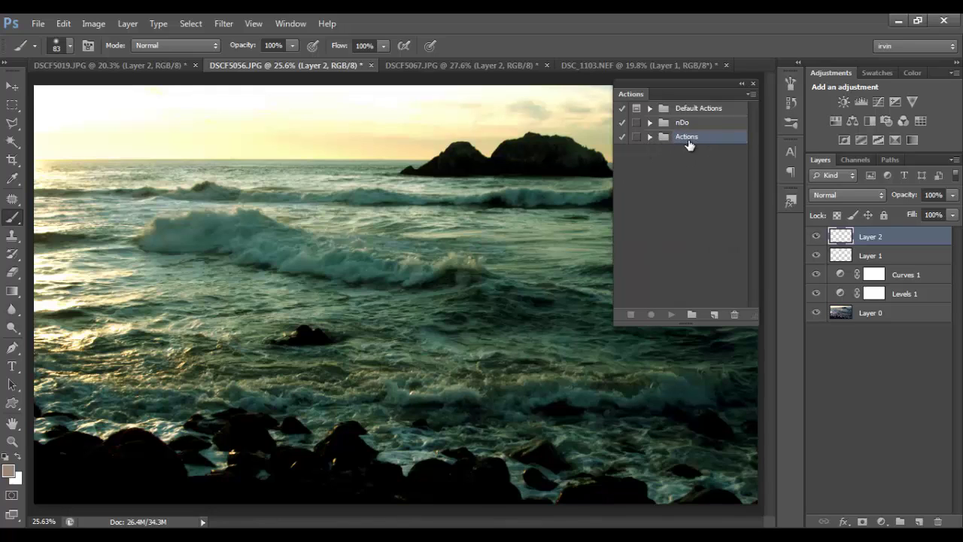
{"action": "left_click", "coordinate": [650, 136]}
{"action": "left_click_drag", "start_coordinate": [703, 157], "coordinate": [736, 320]}
{"action": "left_click", "coordinate": [739, 320]}
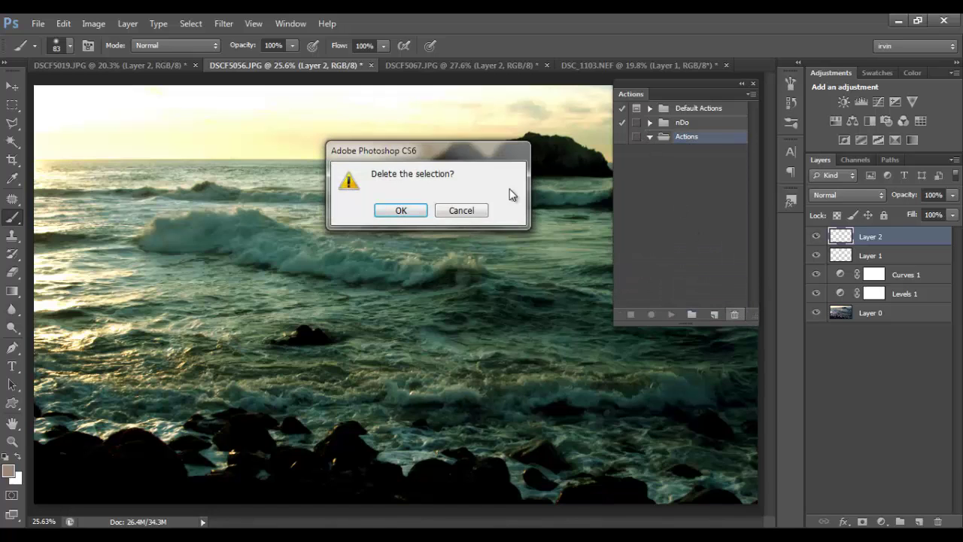
{"action": "left_click", "coordinate": [408, 214]}
{"action": "left_click", "coordinate": [663, 185]}
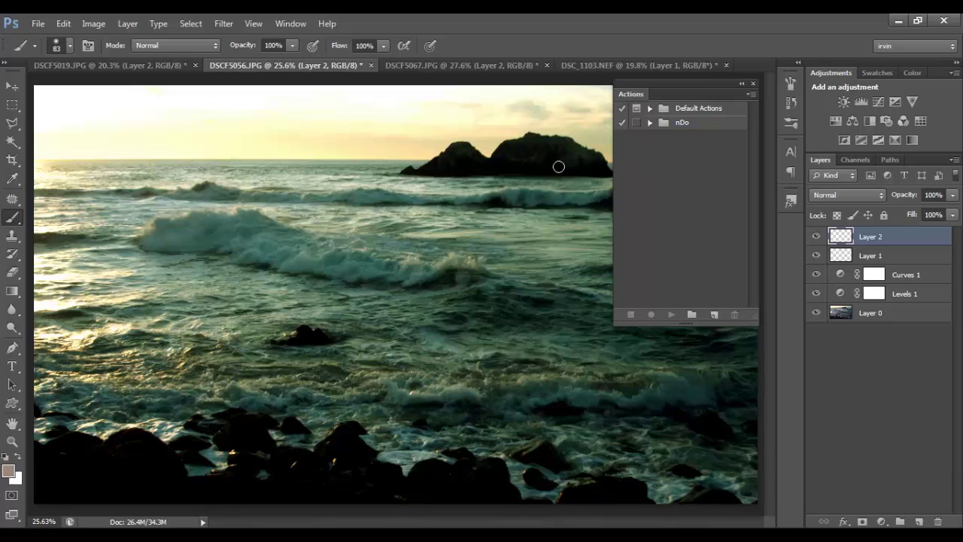
{"action": "left_click", "coordinate": [753, 83]}
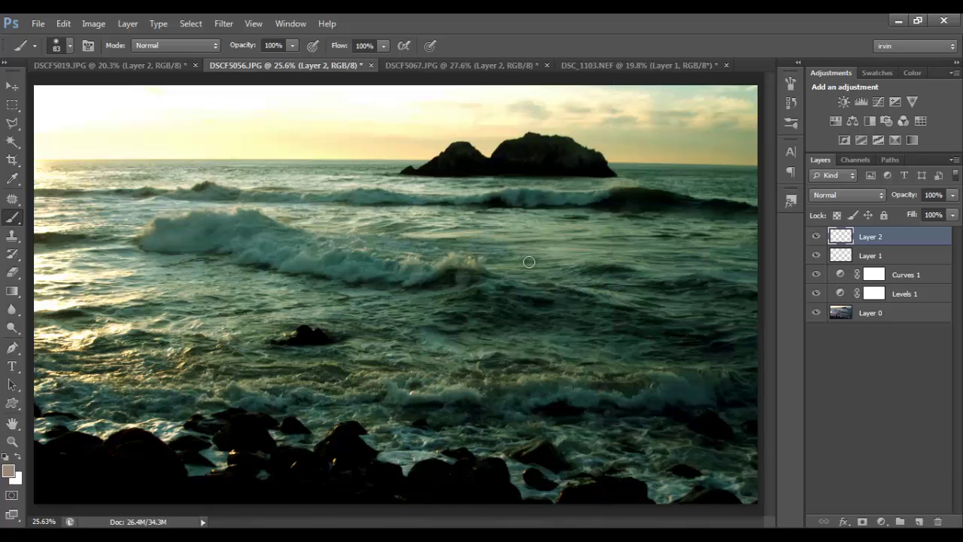